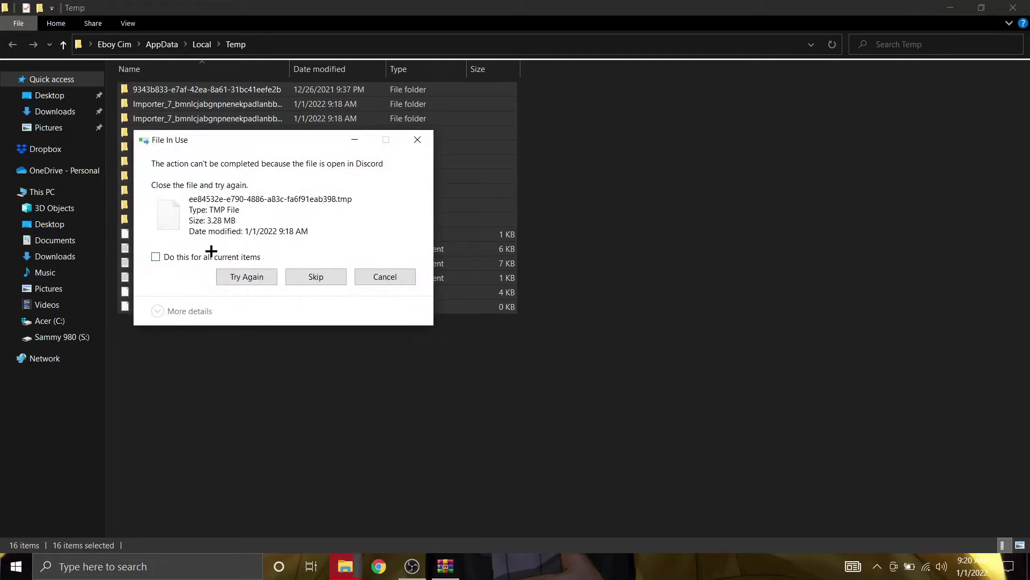
Skip every file that is in use to finish deleting the contents of the Temp folder.
left_click(181, 257)
left_click(316, 276)
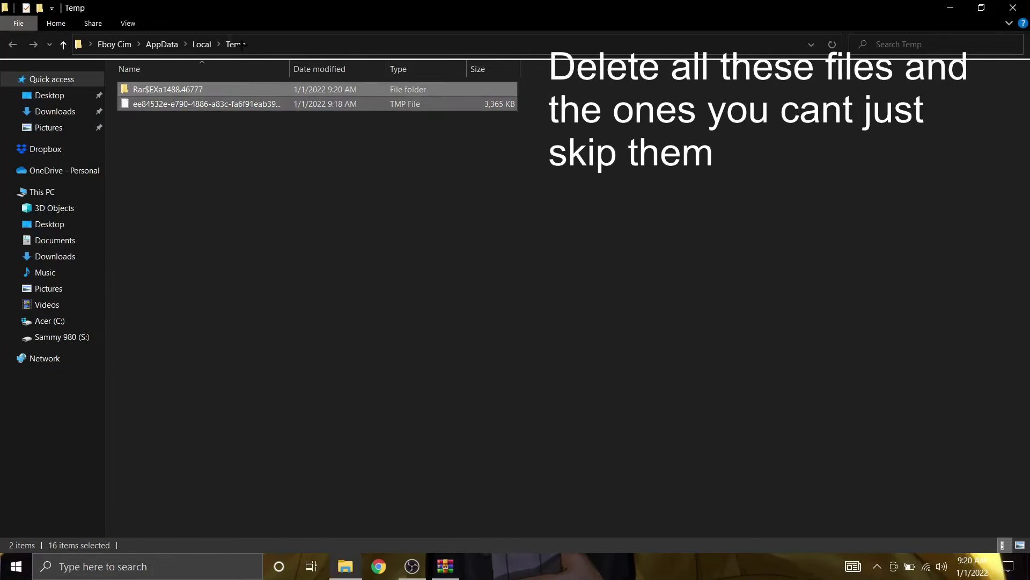
Remove Temp from the end of the folder path and go to the AppData Local folder.
left_click(235, 45)
left_click(235, 46)
left_click_drag(236, 45, 219, 48)
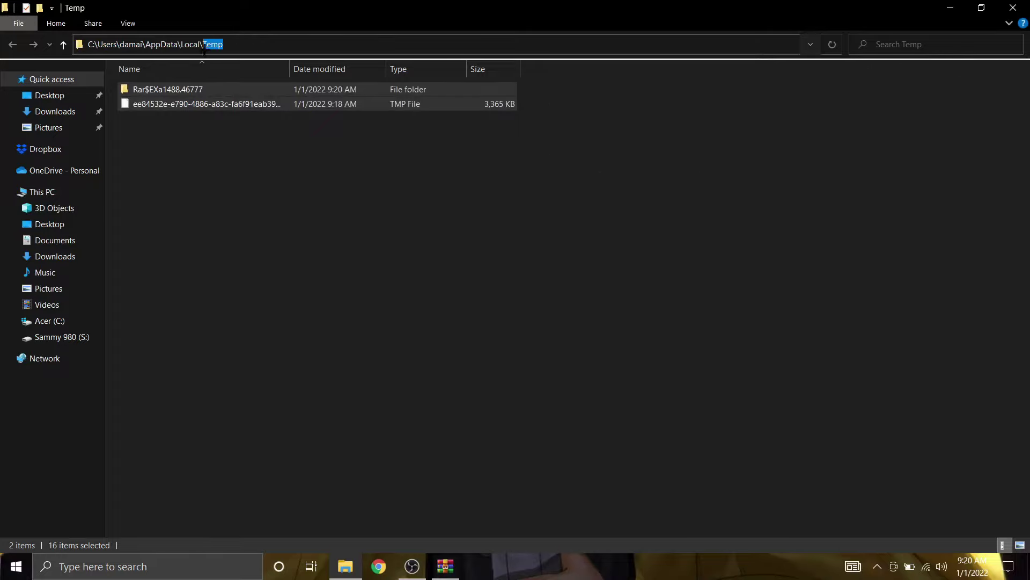
key("BackSpace")
key("Return")
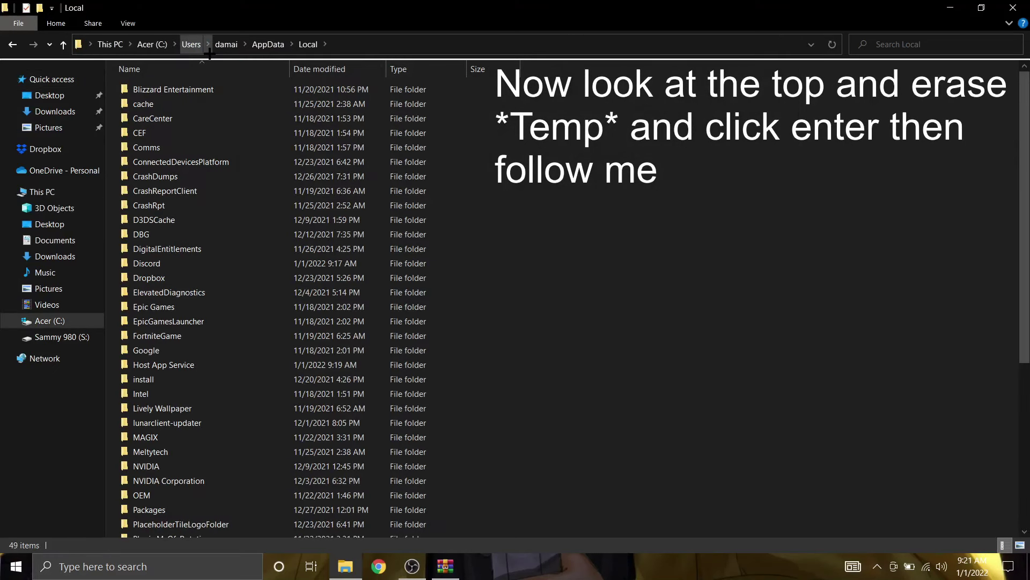
Open the WindowsClient folder inside FortniteGame\Saved\Config.
double_click(199, 336)
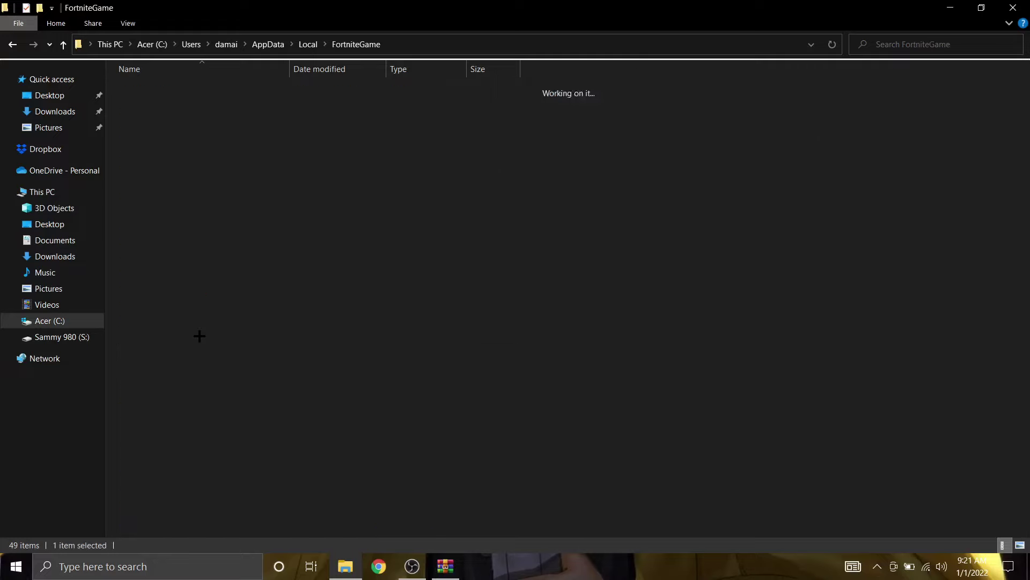
double_click(185, 90)
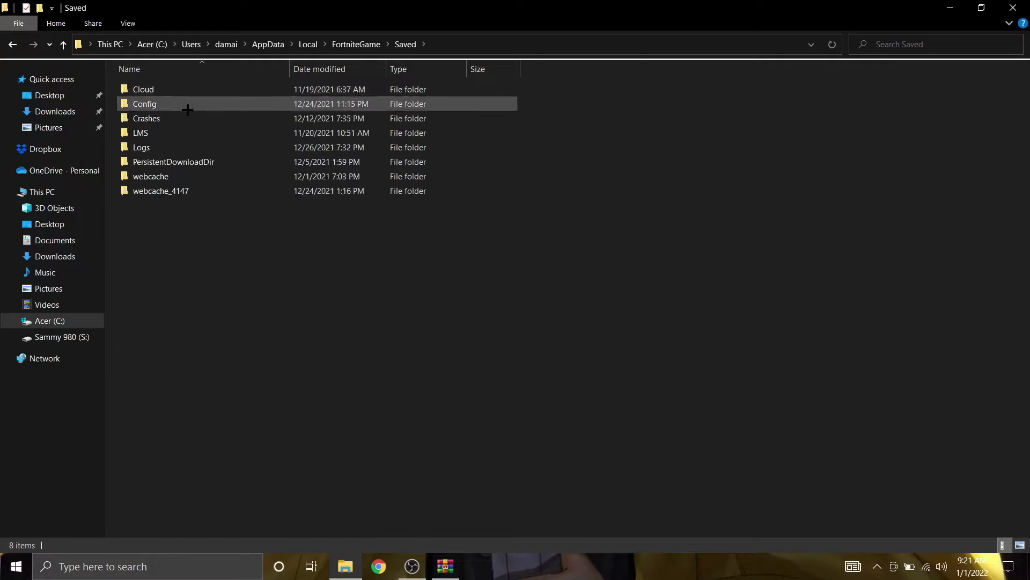
left_click(191, 105)
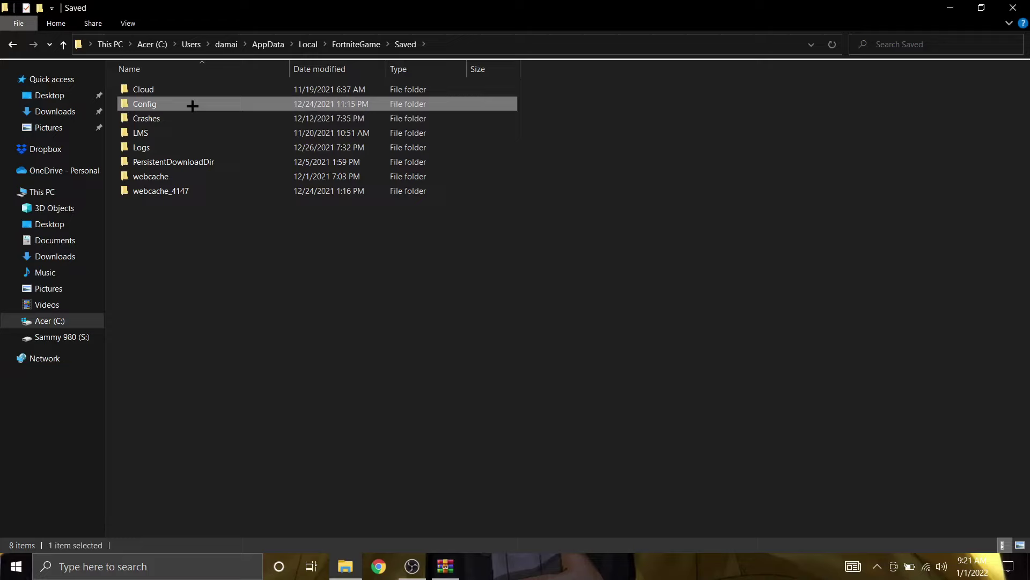
double_click(192, 106)
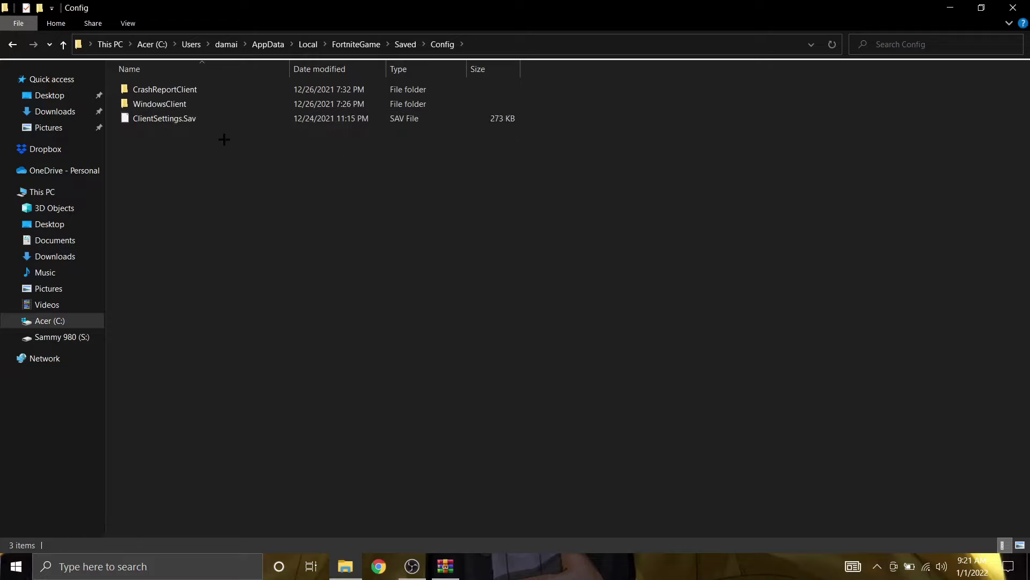
double_click(223, 104)
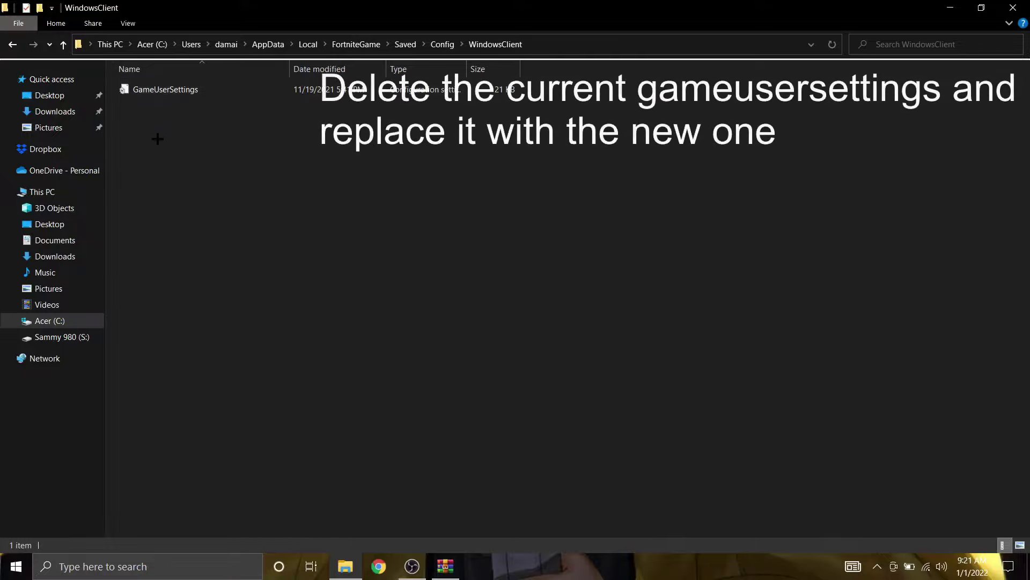
Delete the current GameUserSettings file from the WindowsClient folder.
right_click(200, 95)
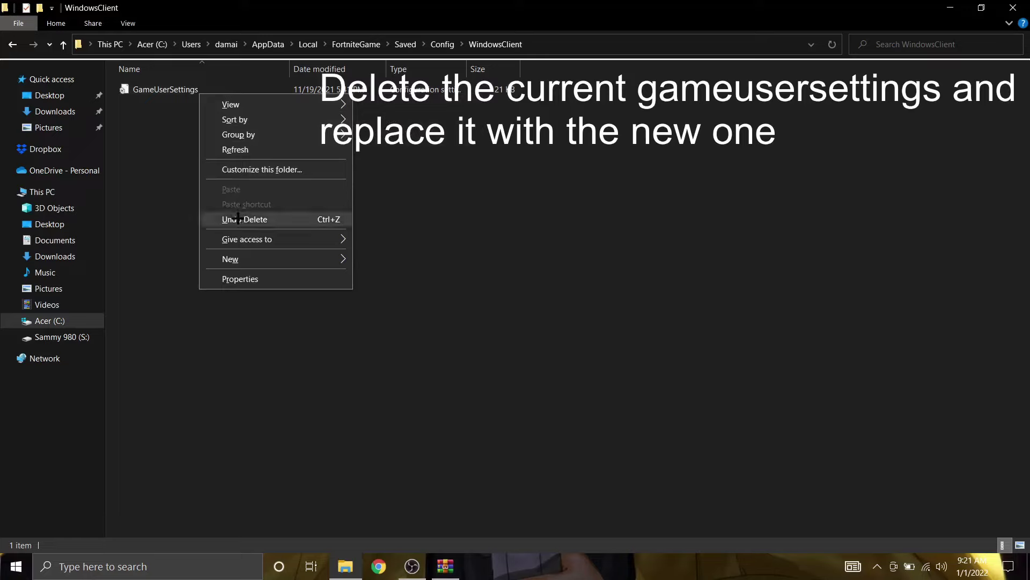
mouse_move(268, 264)
left_click(204, 93)
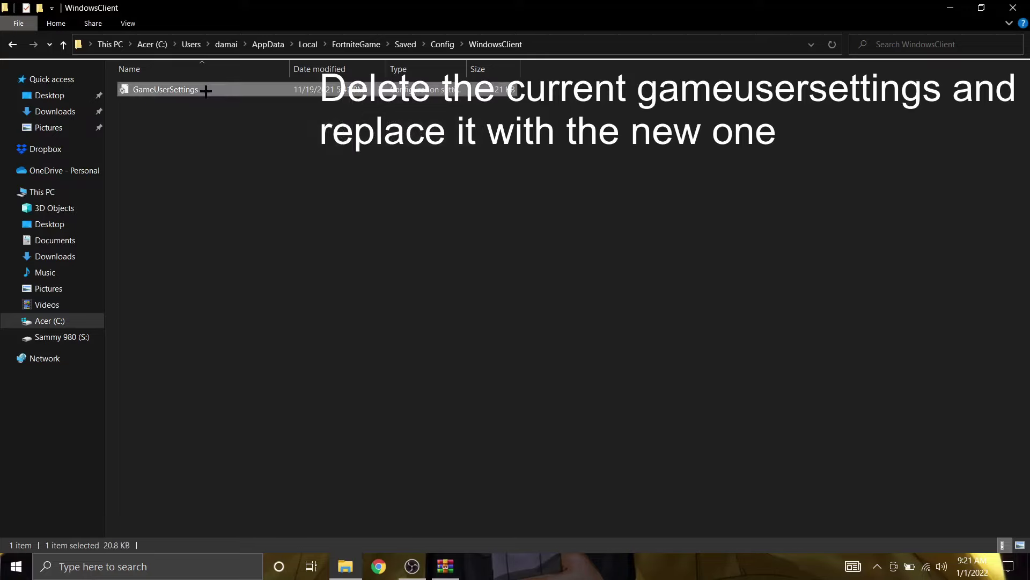
right_click(205, 91)
left_click(258, 392)
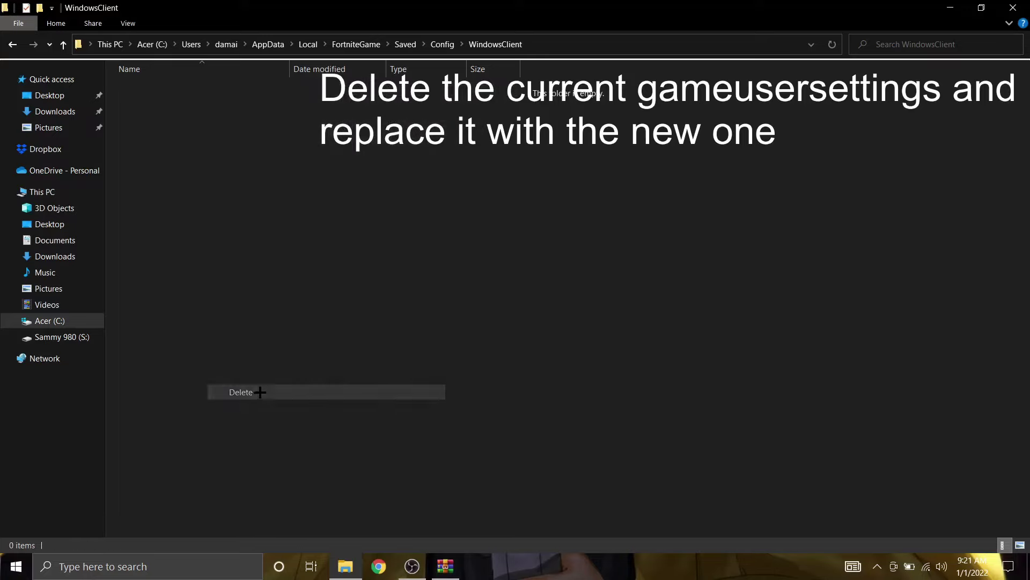
Copy GameUserSettings from the archive's Fortnite Tweaks folder in WinRAR into the WindowsClient folder, and close the folder window.
key("alt+Tab")
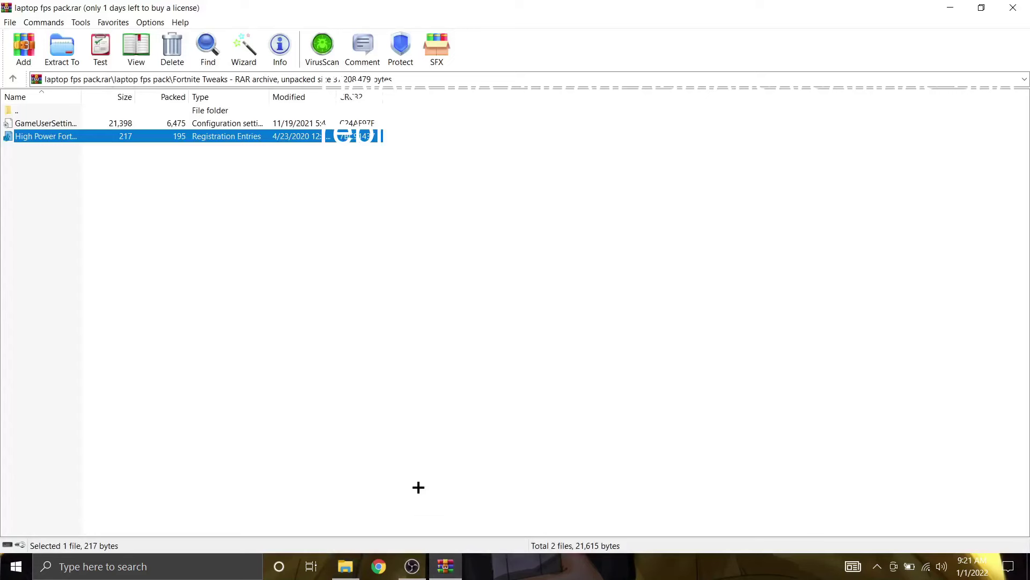
left_click(67, 124)
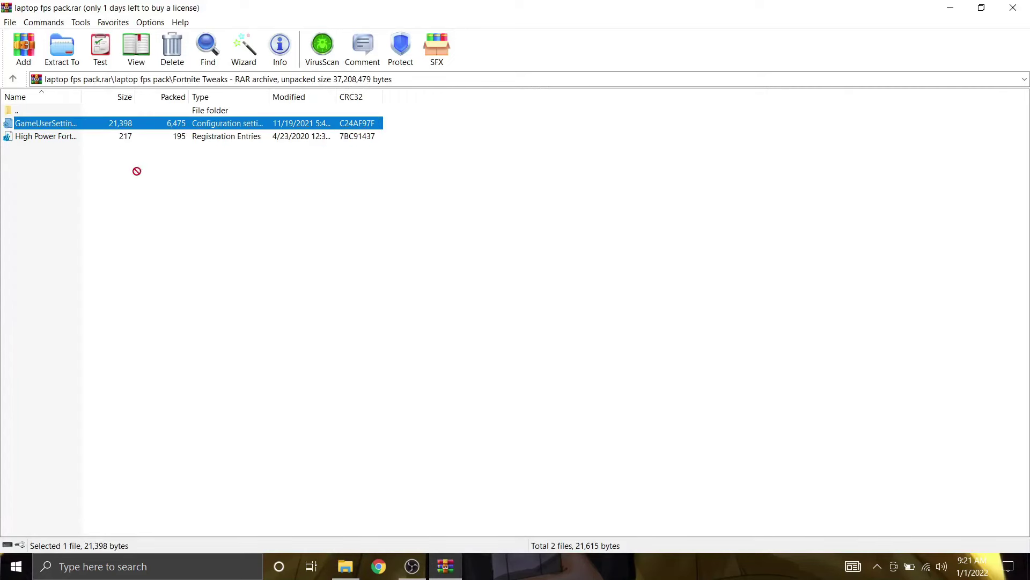
left_click_drag(316, 494, 281, 392)
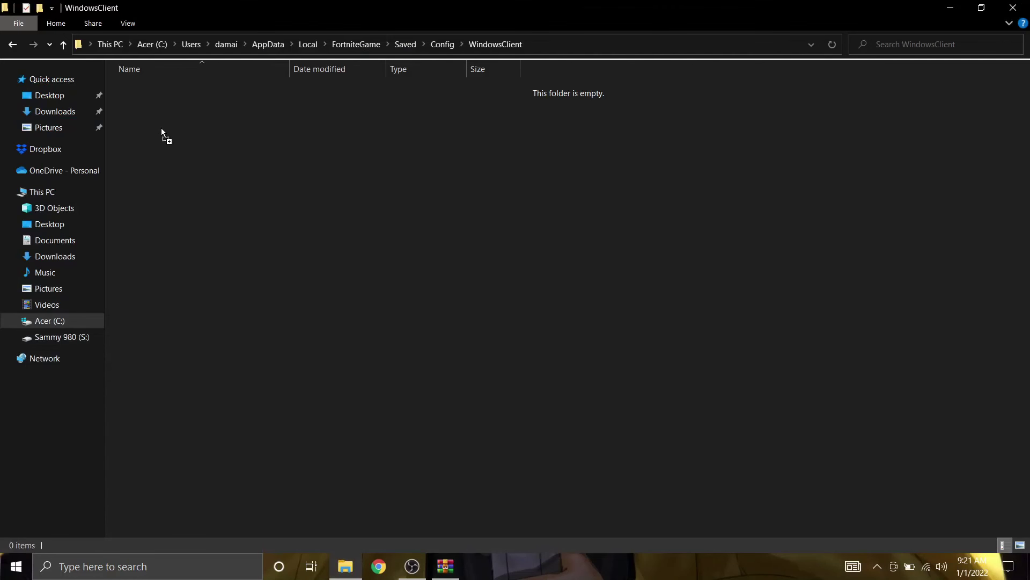
left_click_drag(153, 107, 155, 107)
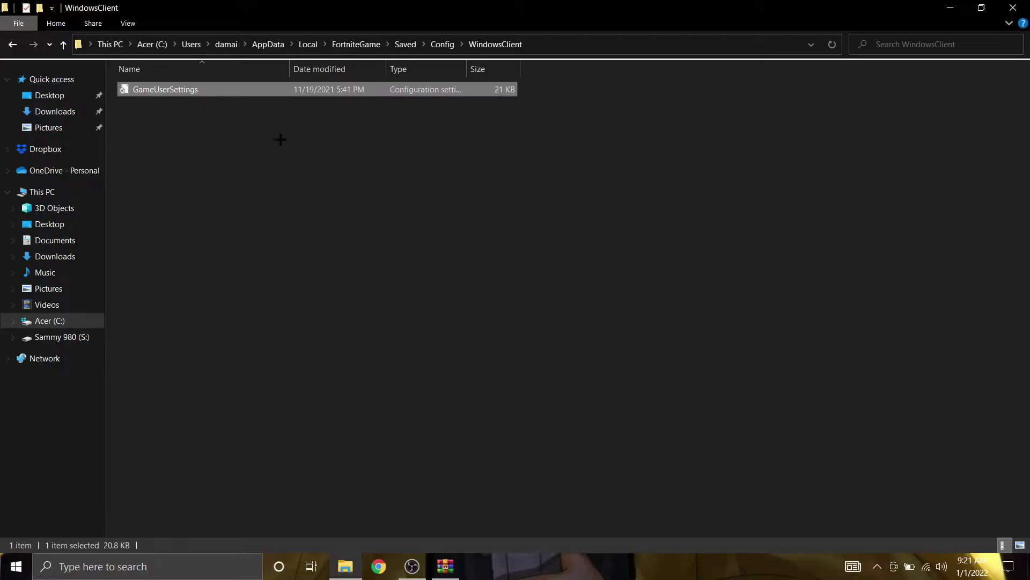
left_click(1014, 8)
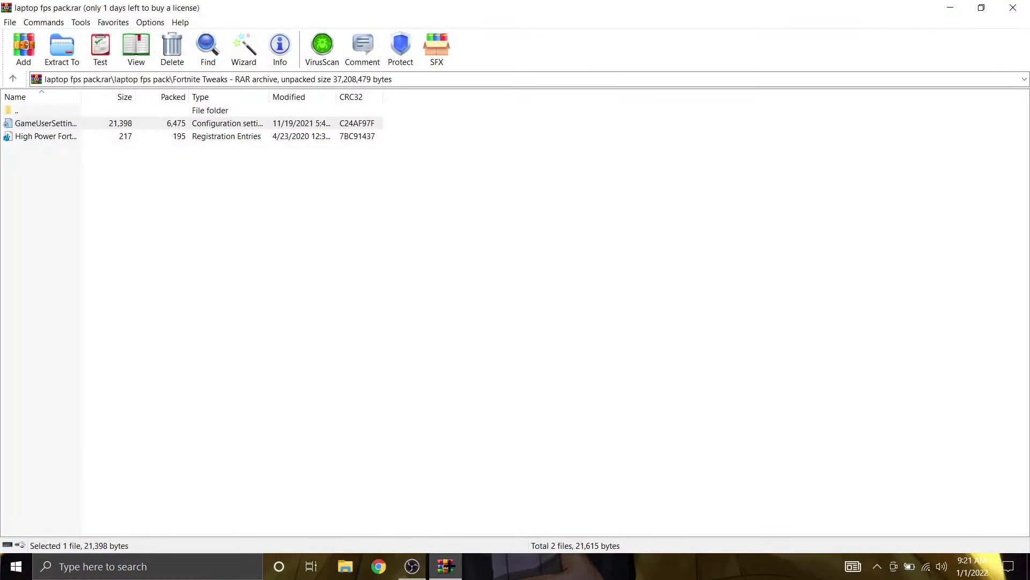
Open the archive's Optimzations folder and add the Better Response registry entries to the registry.
left_click(12, 76)
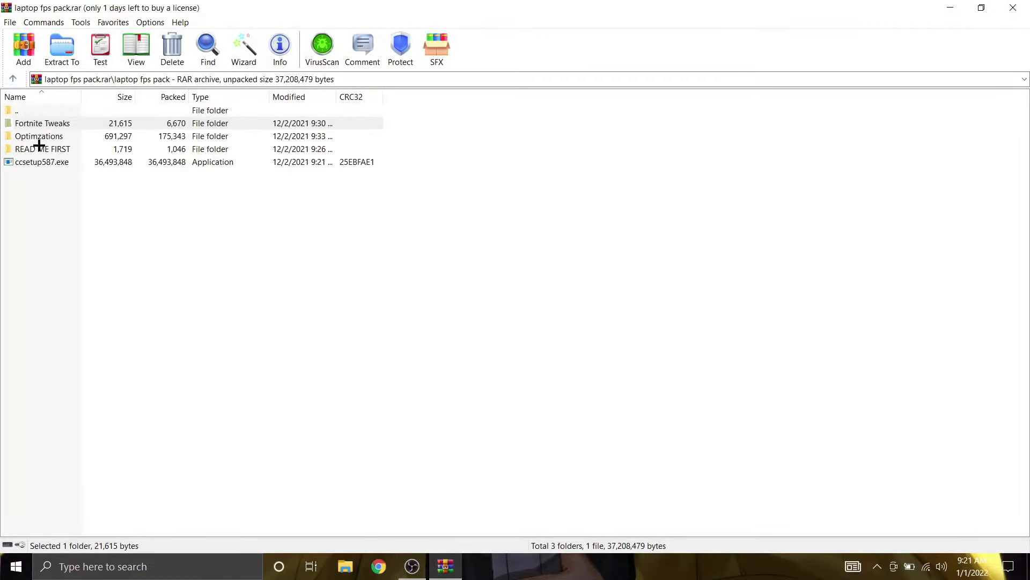
left_click(73, 136)
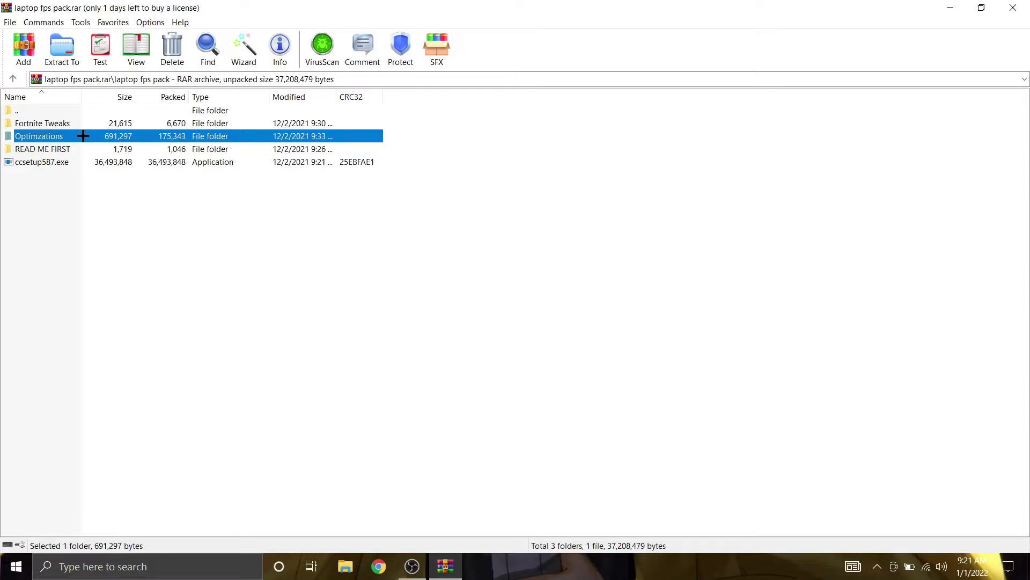
double_click(79, 137)
left_click_drag(115, 310, 83, 120)
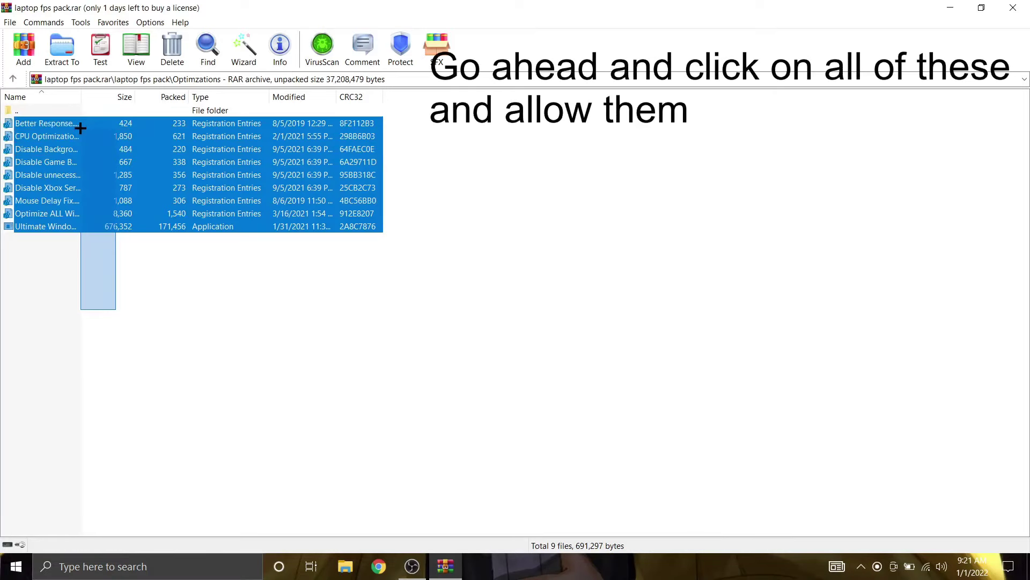
left_click(80, 125)
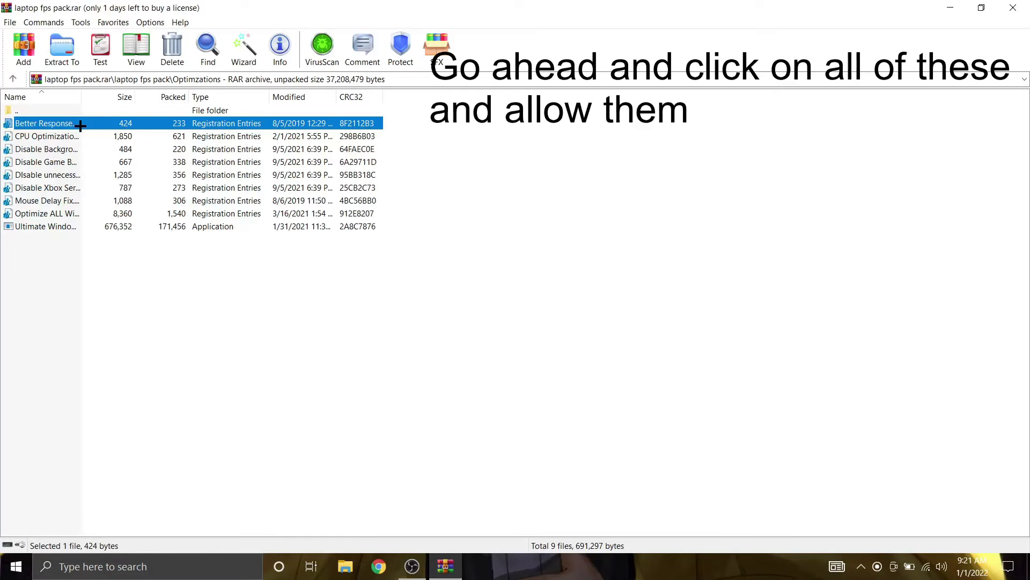
double_click(138, 124)
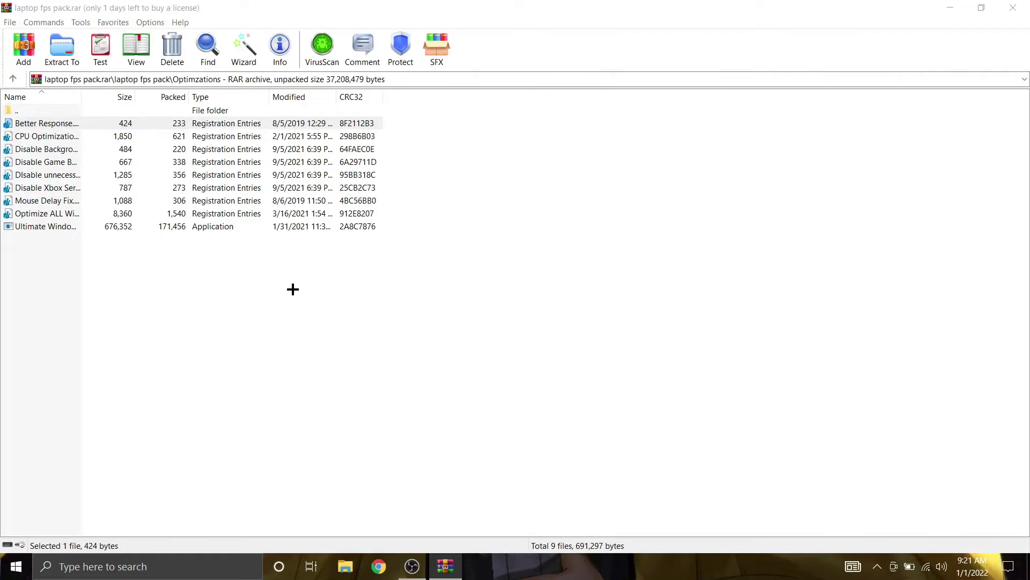
left_click(604, 310)
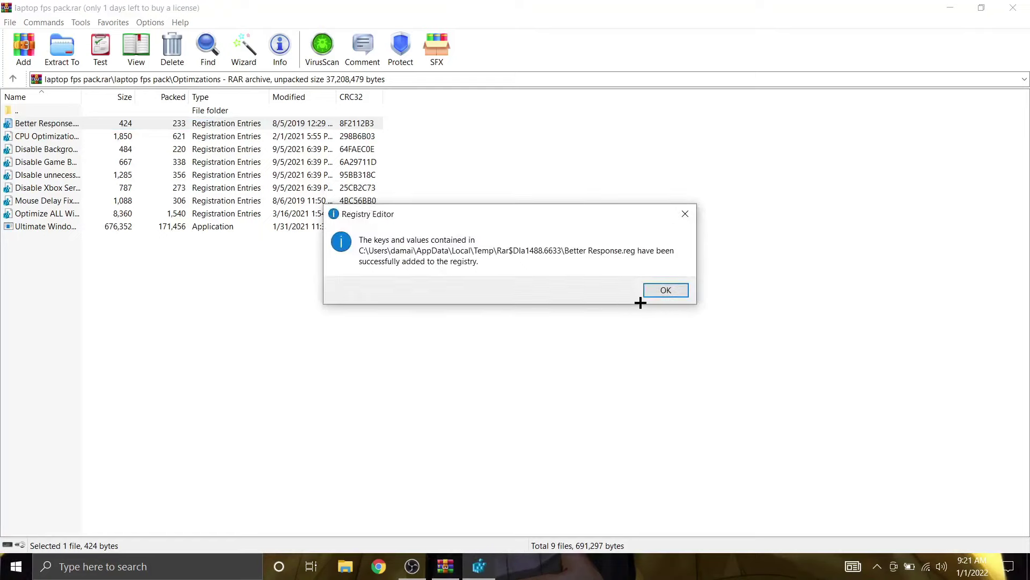
left_click(656, 290)
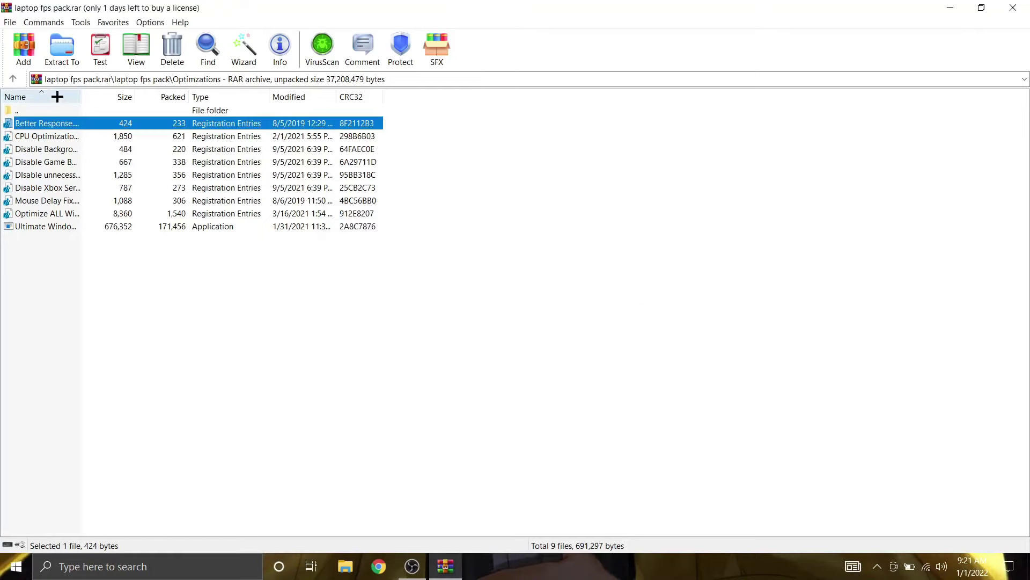
Install CCleaner from ccsetup587.exe in the laptop fps pack folder, accepting the CCleaner Browser offer, and launch it with the release notes.
left_click(13, 78)
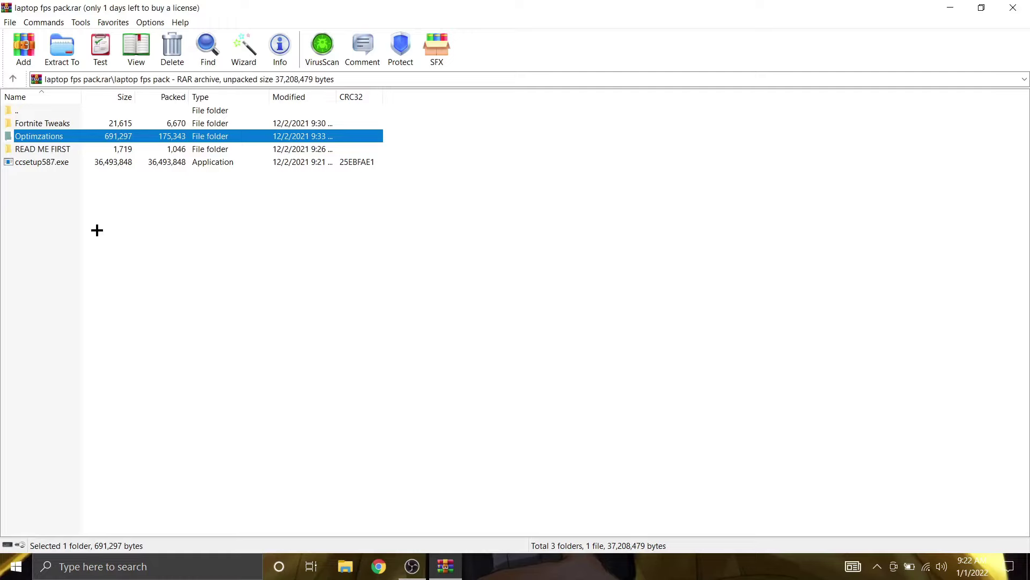
left_click(79, 161)
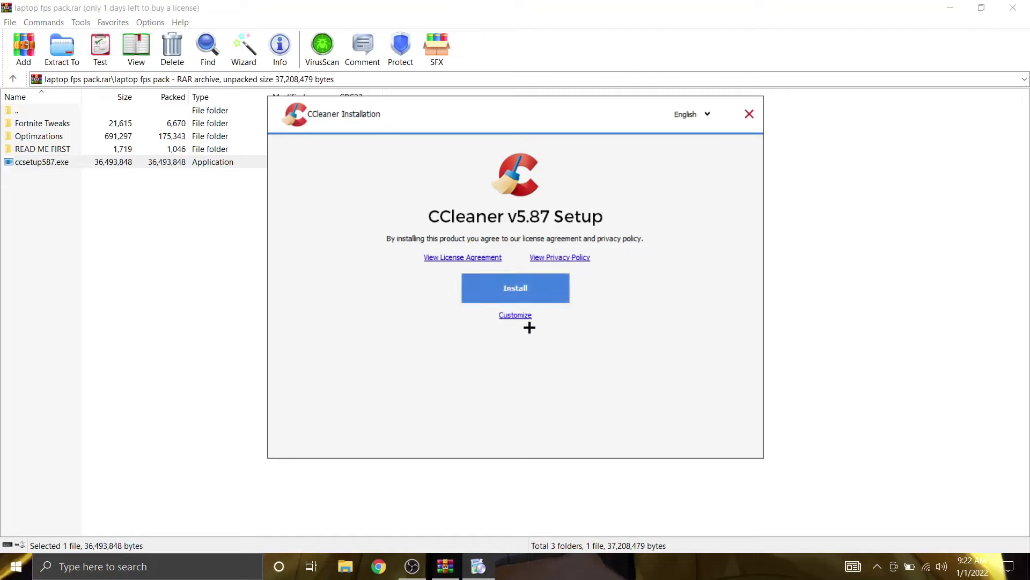
left_click(512, 288)
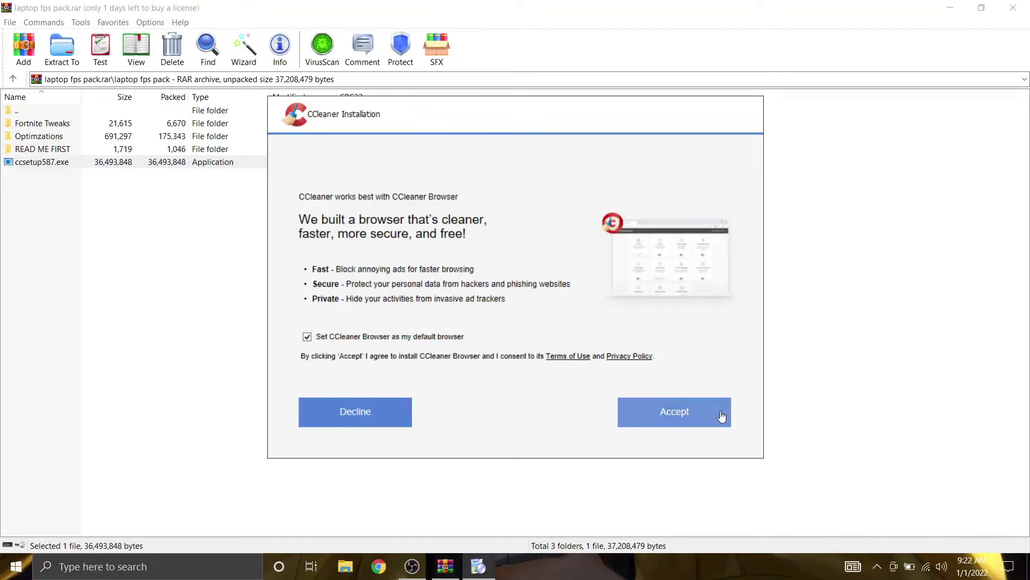
left_click(713, 420)
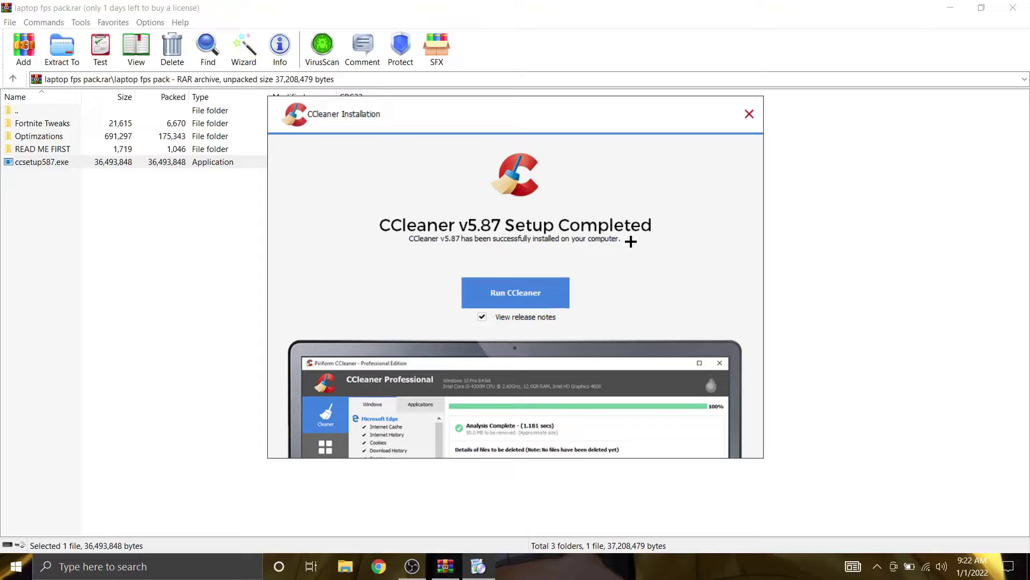
left_click(530, 298)
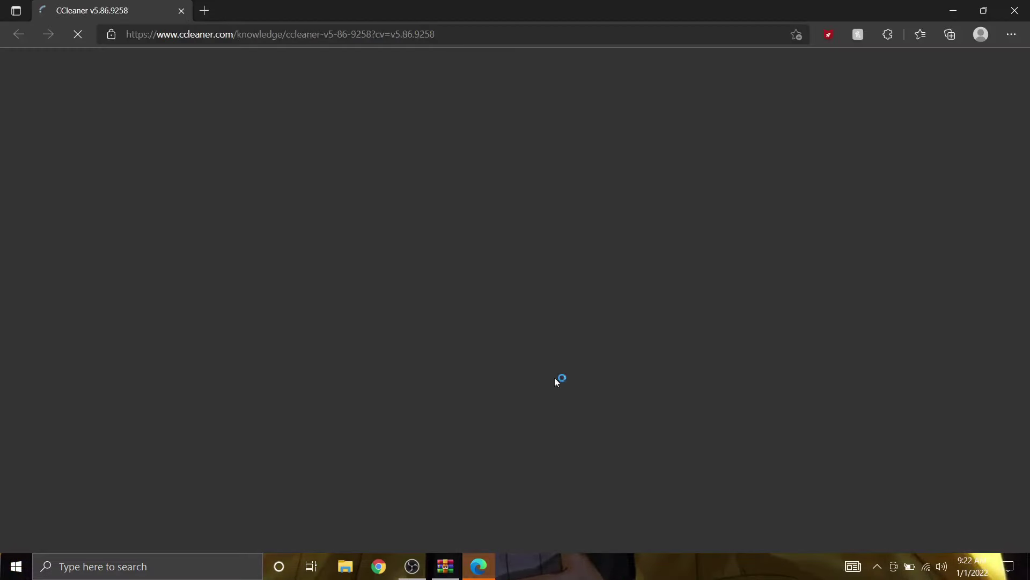
Close the release notes browser window and quit WinRAR despite the files still open in external applications.
left_click(1014, 10)
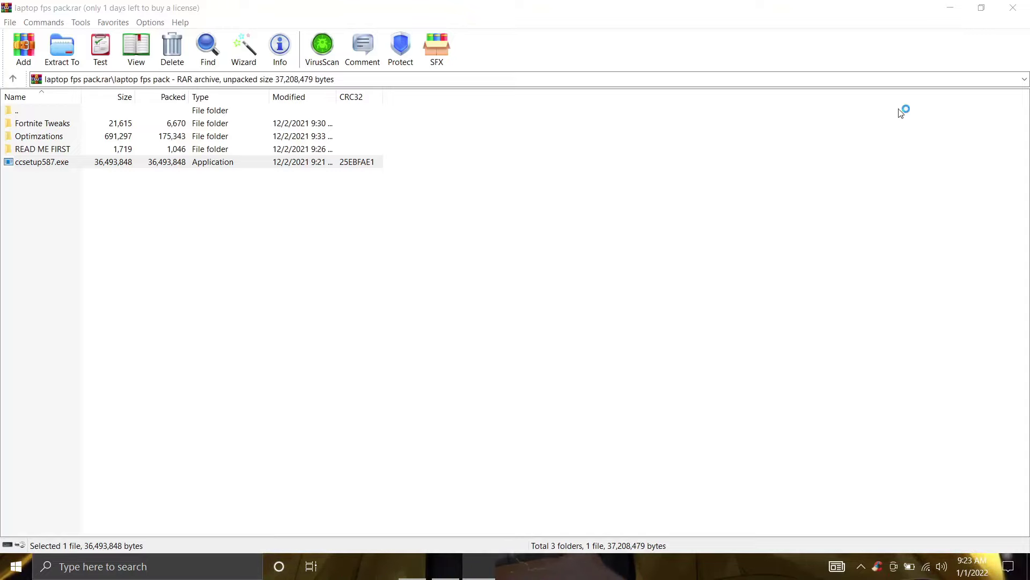
left_click(1013, 8)
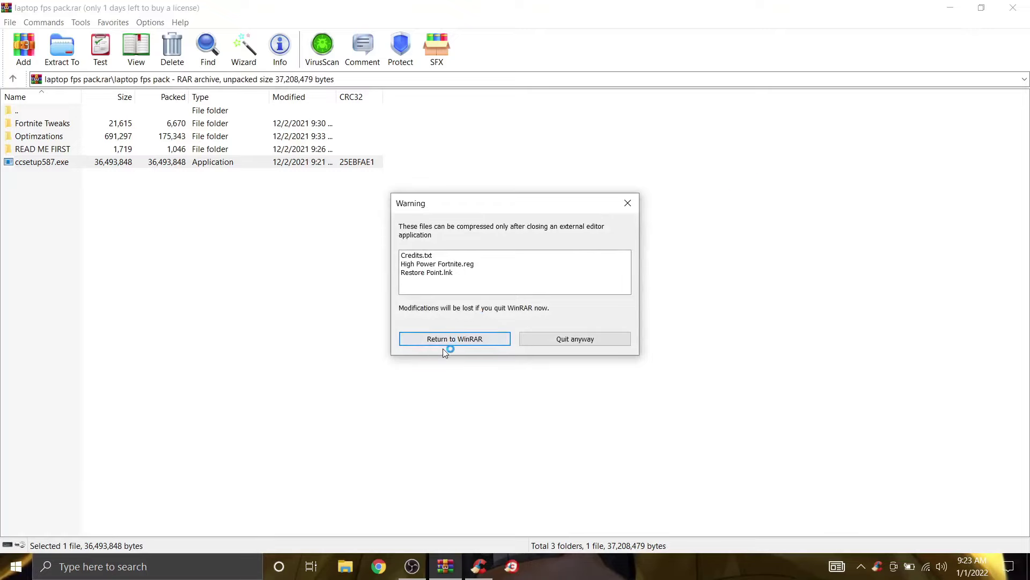
left_click(558, 338)
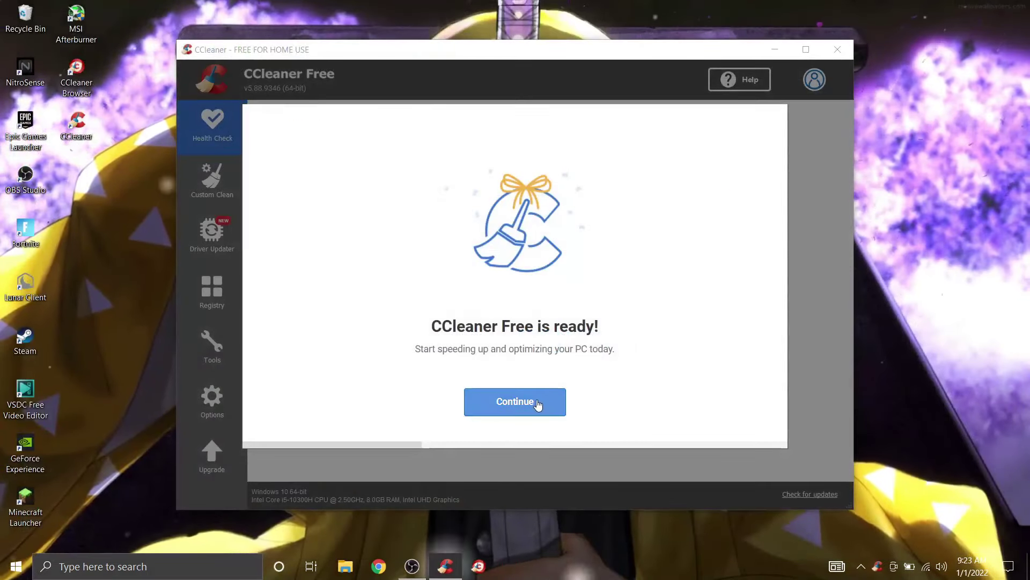
Complete the CCleaner welcome screens and run a Health Check analysis, allowing it to close CCleaner Browser.
left_click(539, 404)
left_click(532, 403)
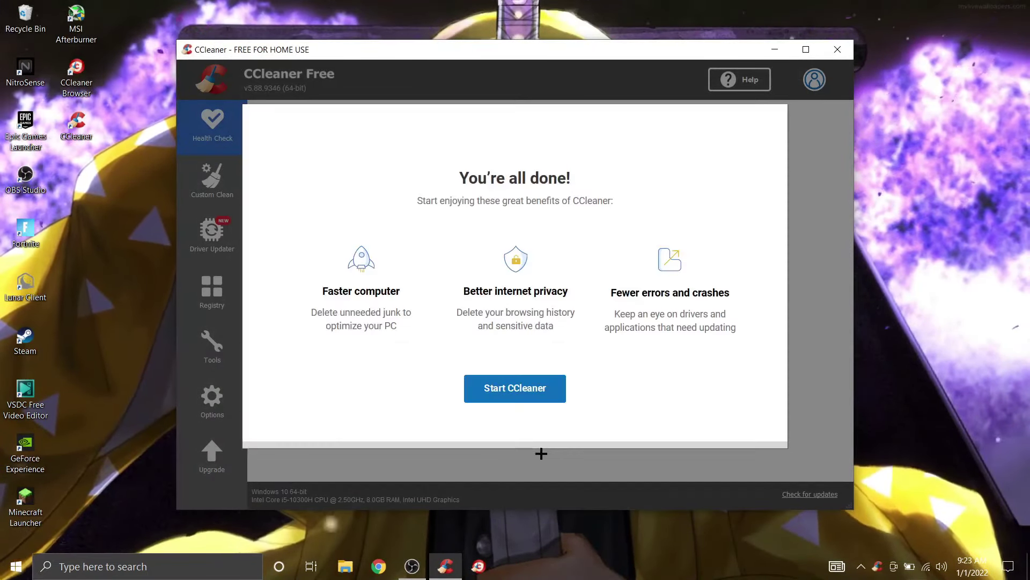
left_click(525, 397)
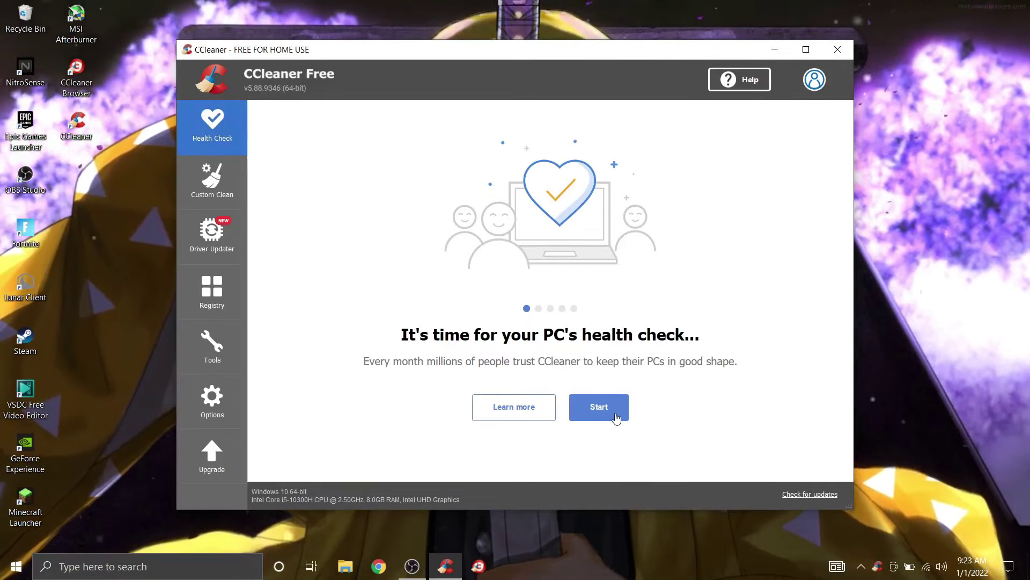
left_click(616, 418)
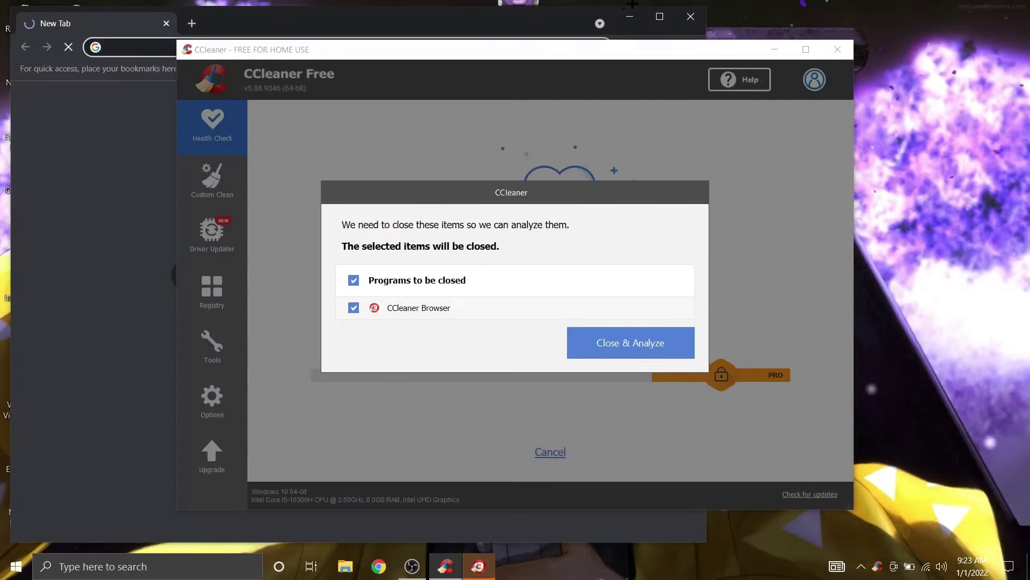
left_click(638, 350)
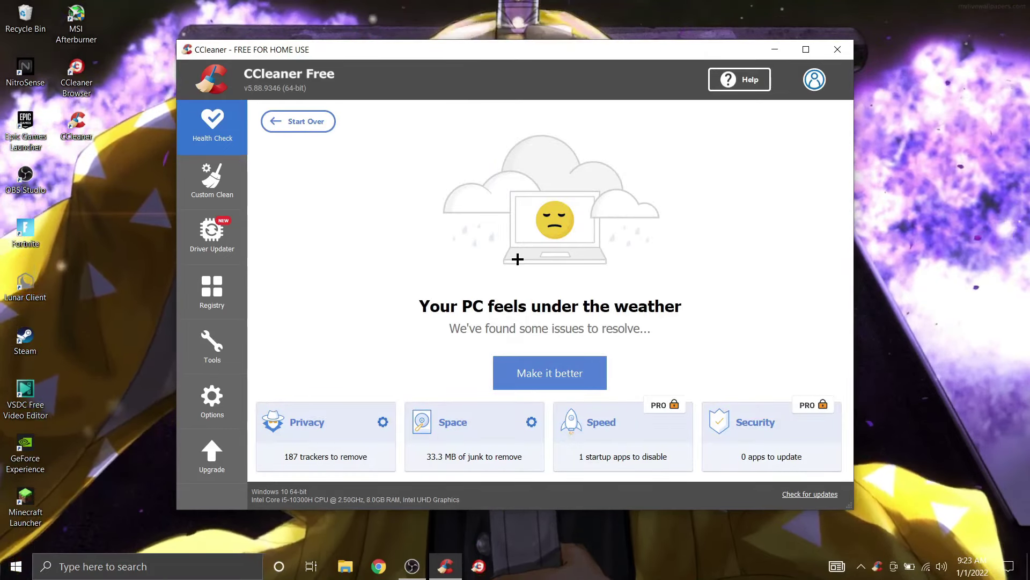
Clean up the trackers and junk found by the Health Check and close CCleaner.
left_click(536, 391)
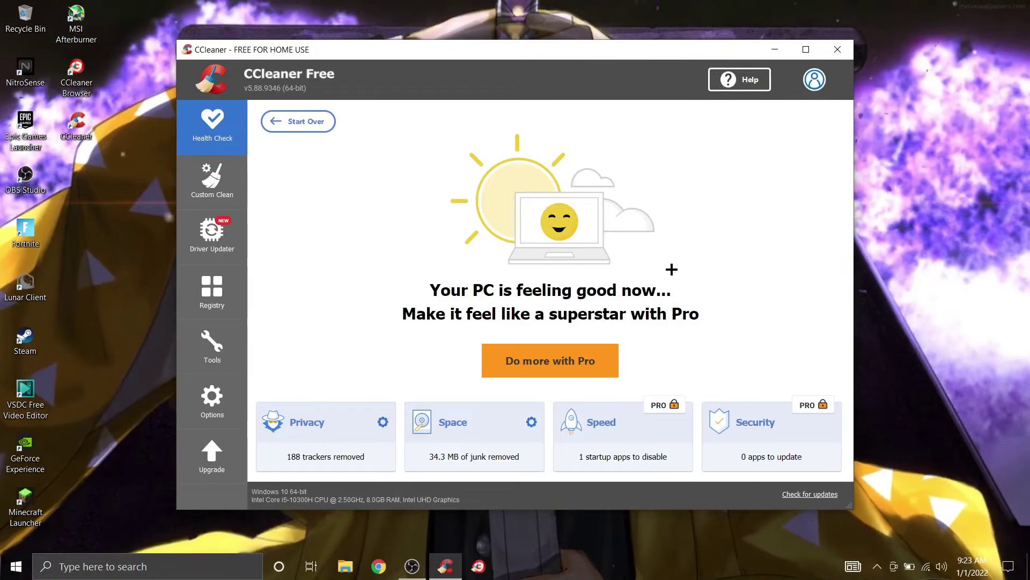
left_click(832, 44)
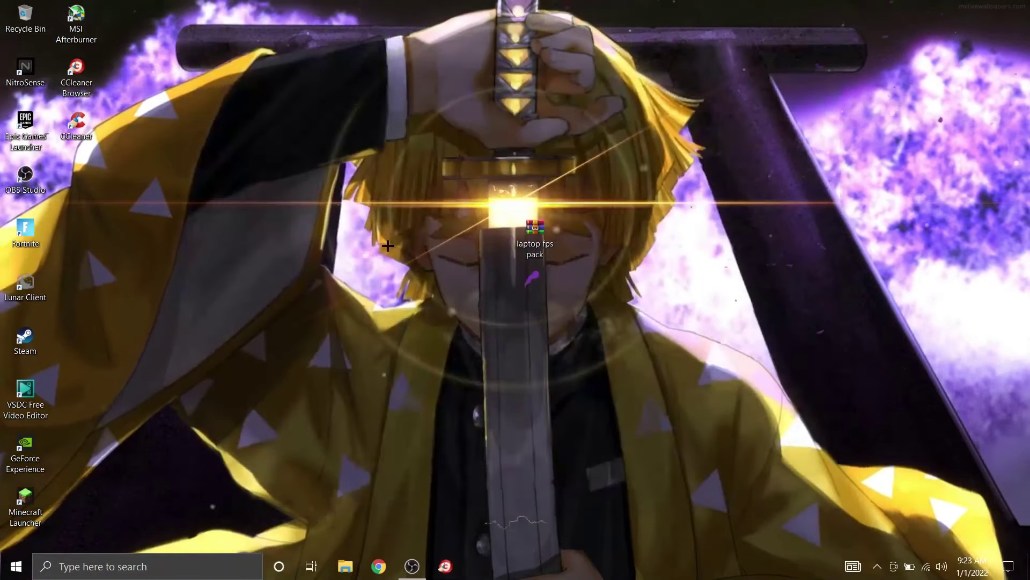
Launch Discord from the installed apps and open the user settings.
key("super")
scroll(131, 403, "down", 5)
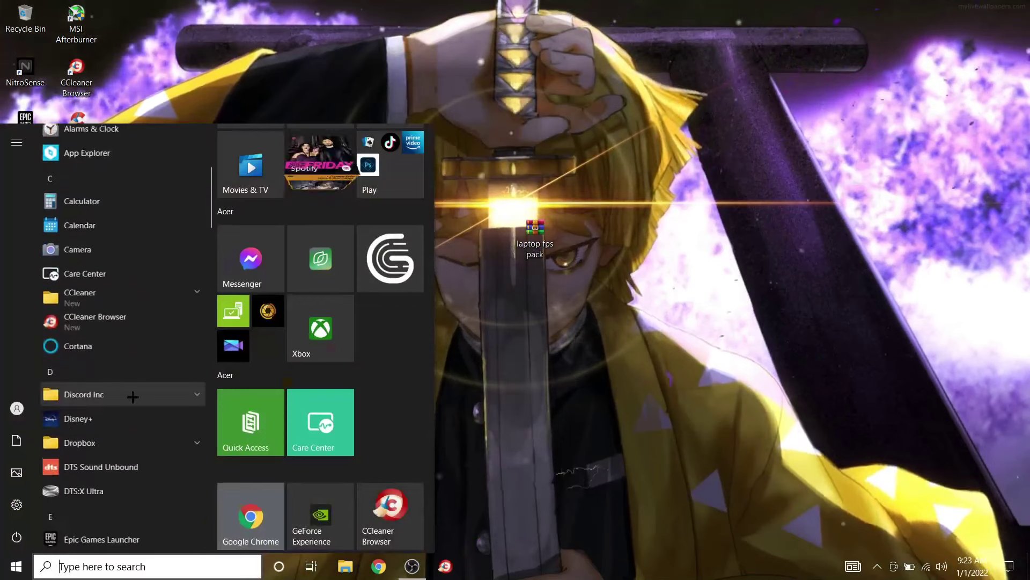
left_click(104, 390)
left_click(101, 412)
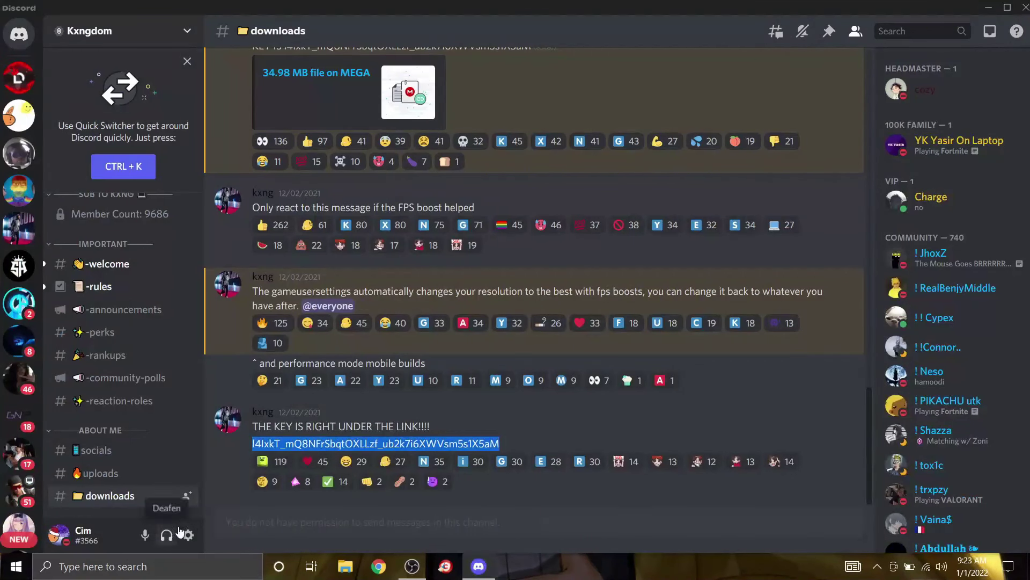
left_click(188, 535)
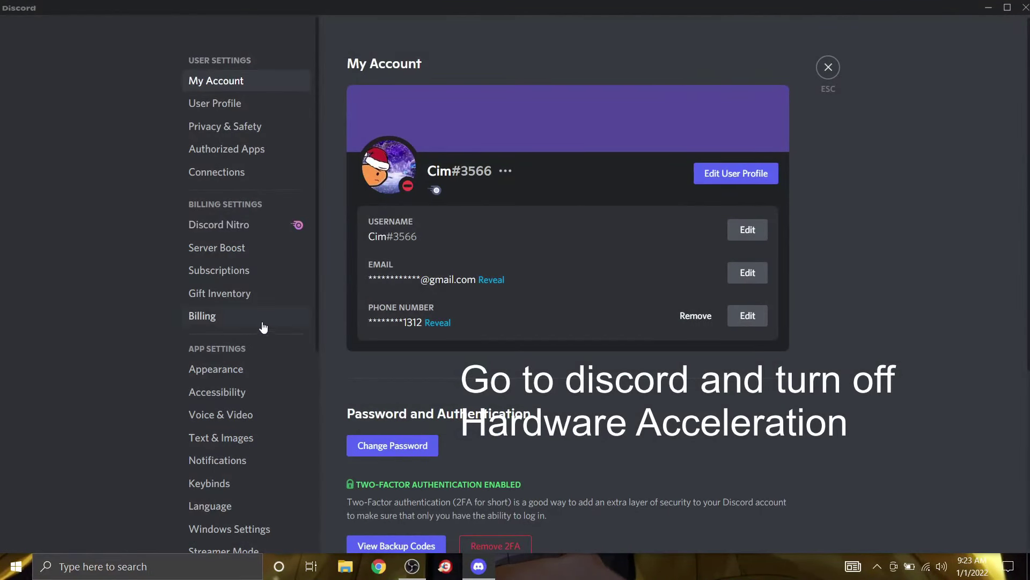
Enable Hardware Acceleration in the Advanced settings and accept the Discord relaunch.
scroll(264, 327, "down", 5)
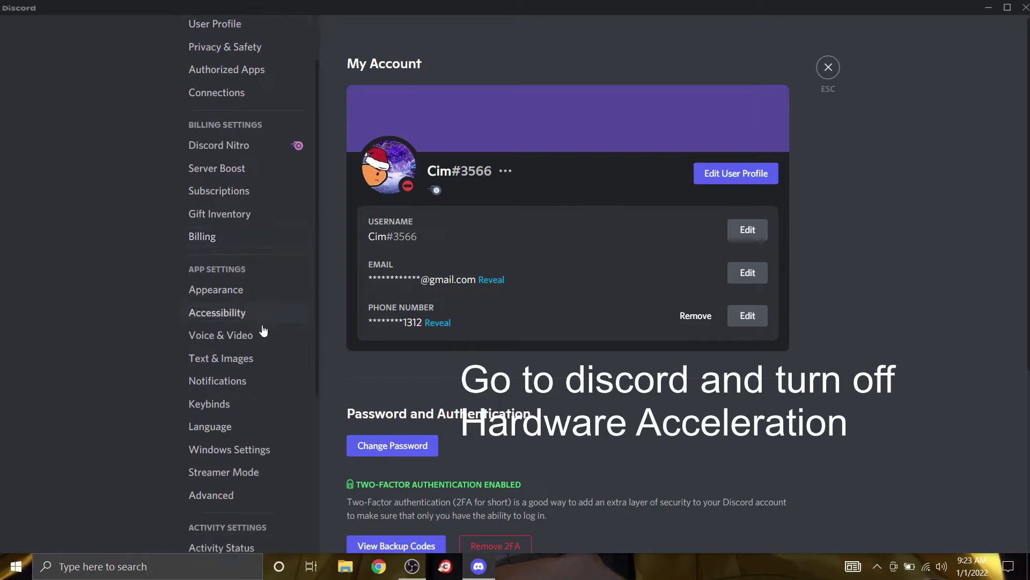
scroll(228, 377, "up", 2)
scroll(229, 377, "up", 1)
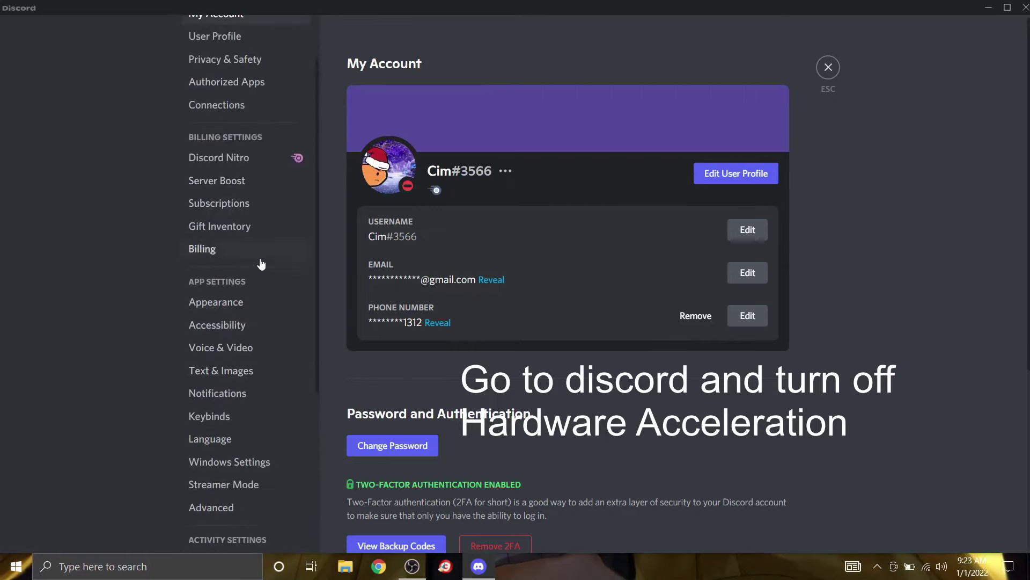
left_click(217, 303)
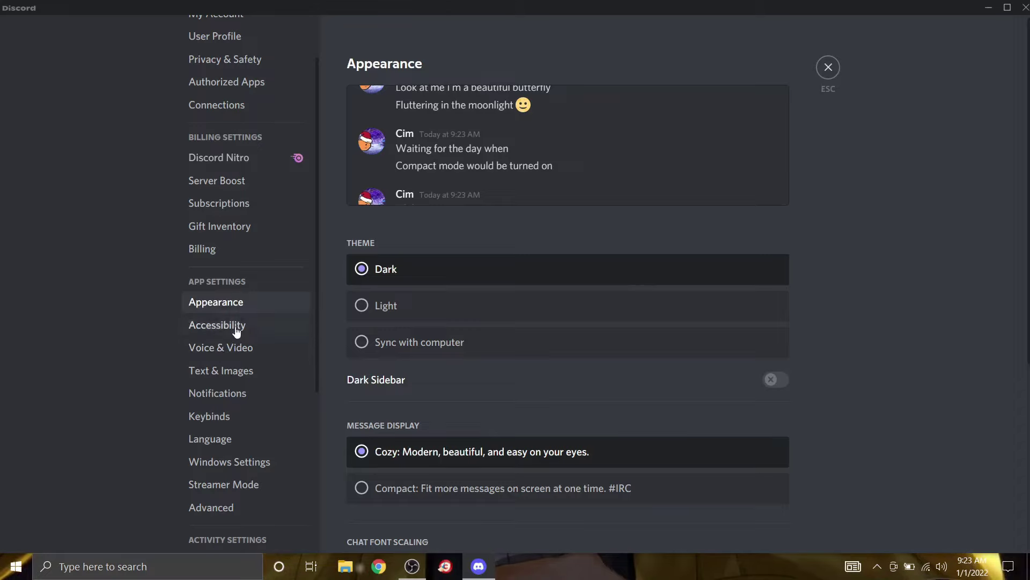
left_click(214, 500)
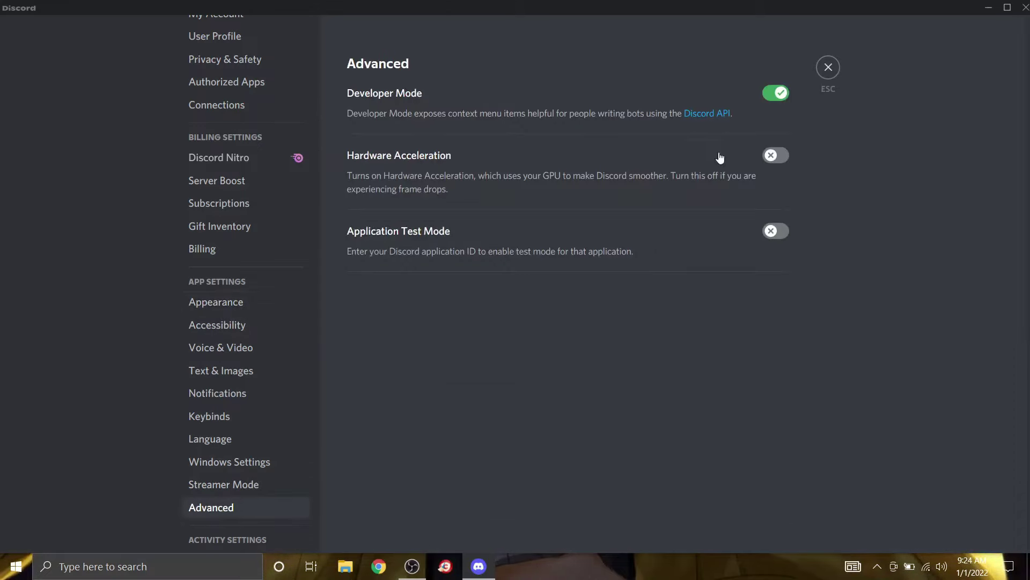
left_click(779, 160)
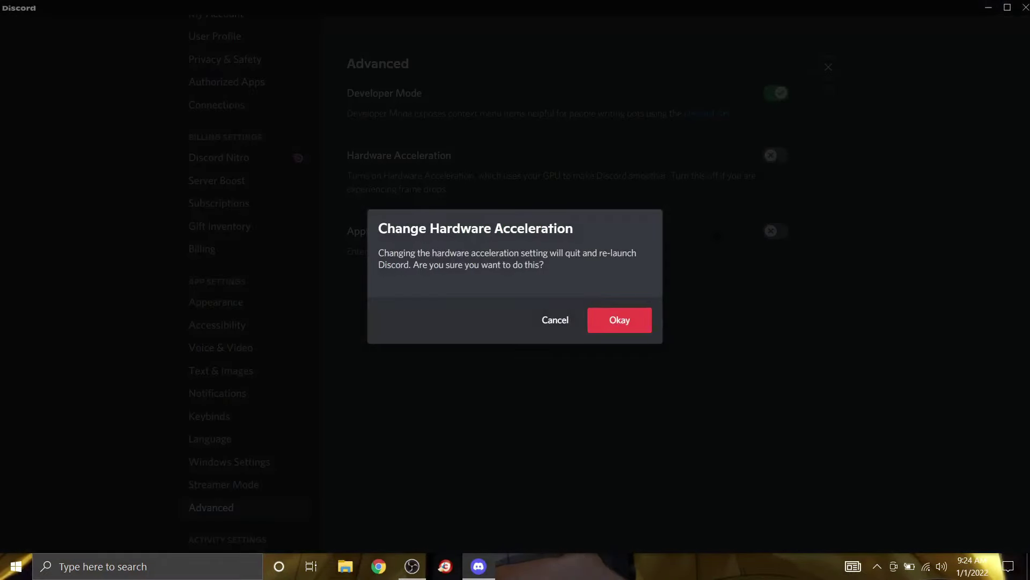
left_click(616, 320)
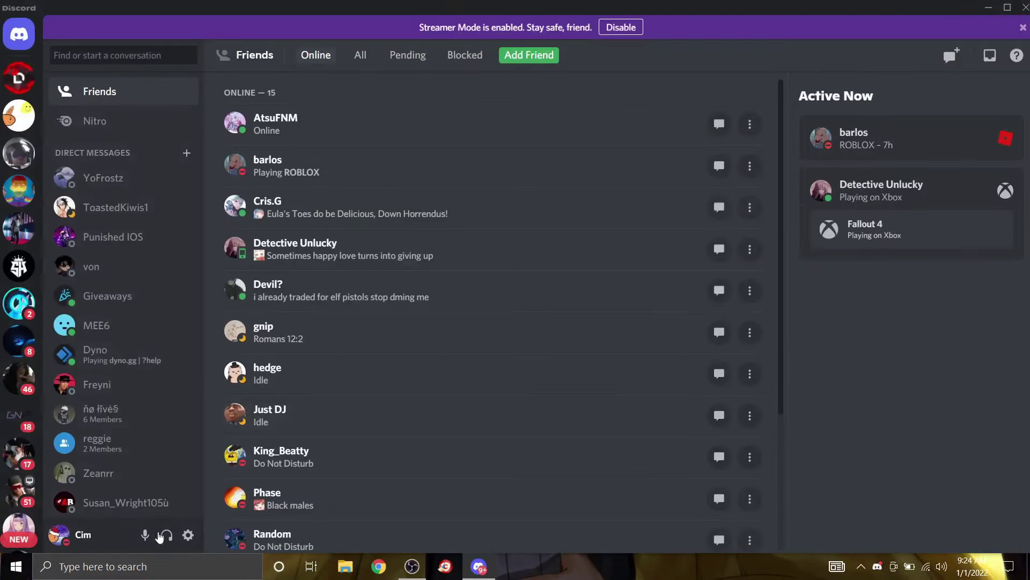
Disable Hardware Acceleration in Discord's Advanced settings, relaunching the app, and close the Discord window.
left_click(188, 535)
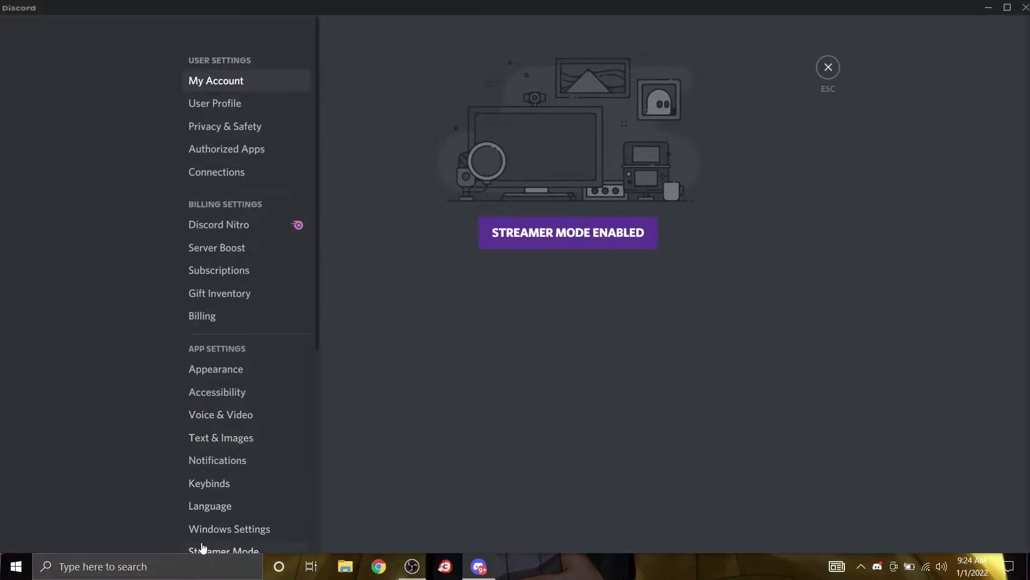
scroll(236, 521, "down", 2)
left_click(220, 509)
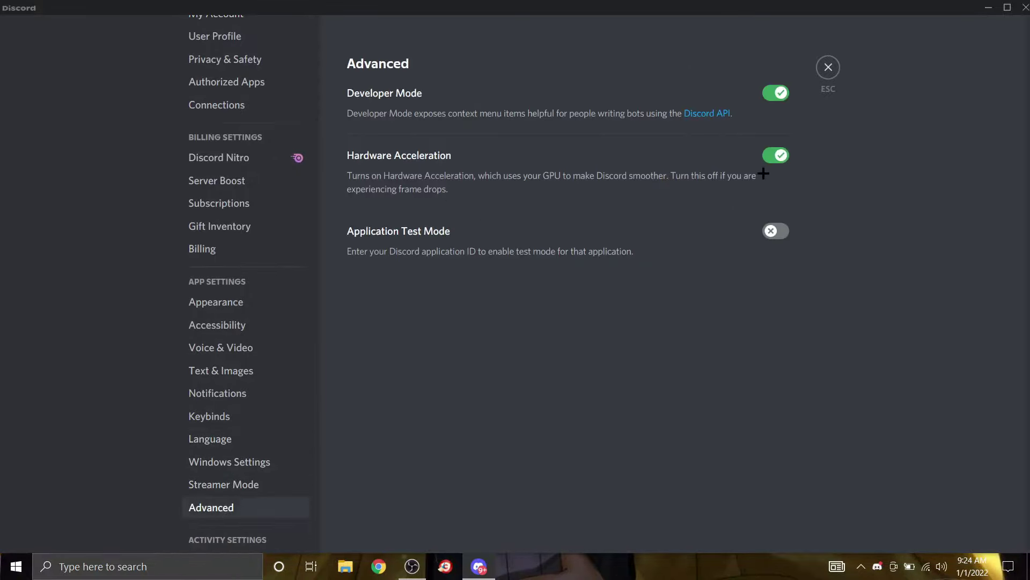
left_click(779, 157)
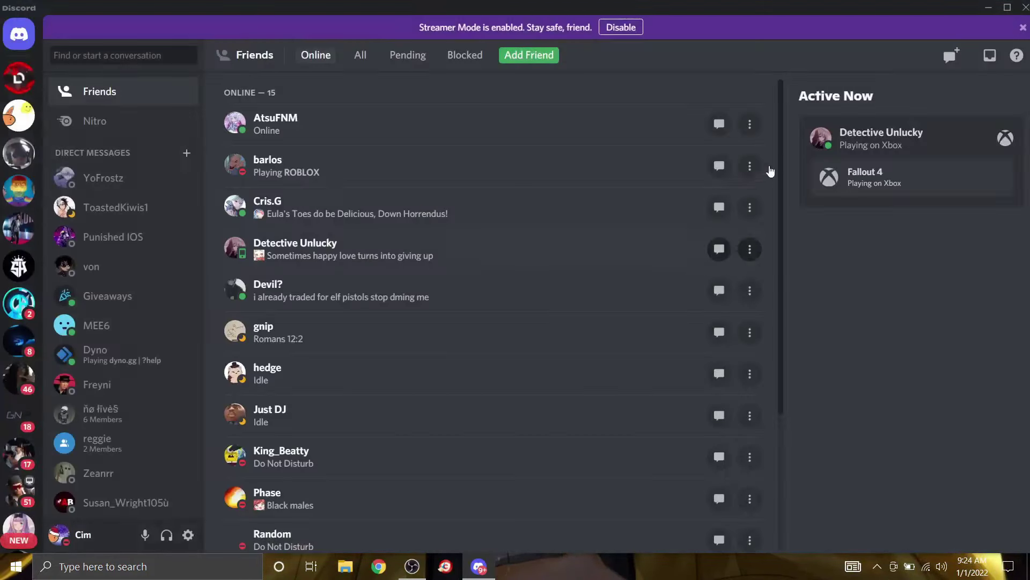
left_click(1026, 8)
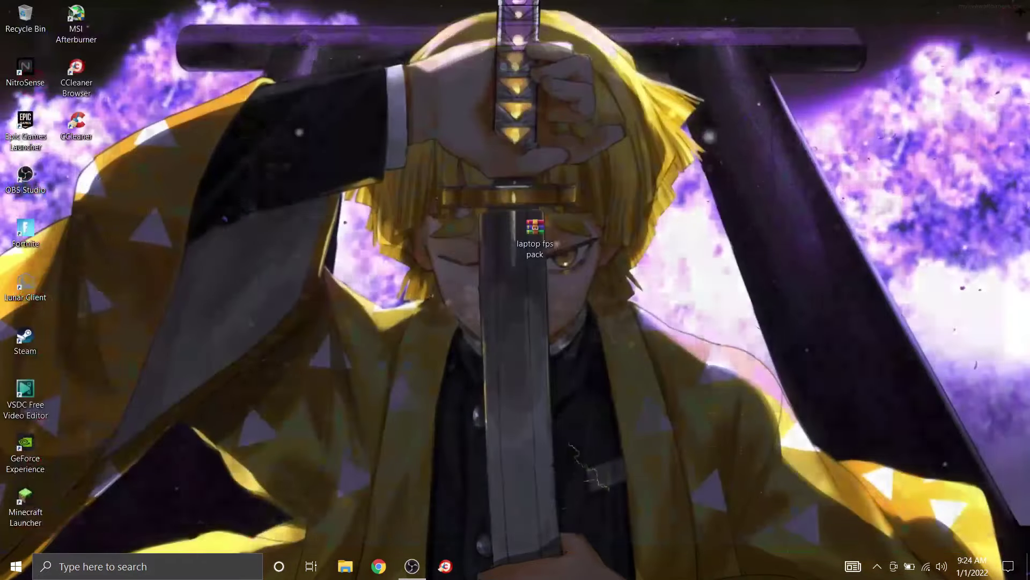
Switch to Fortnite, examine the resolution and frame rate limit in the video settings, and return to the lobby.
key("super+shift+s")
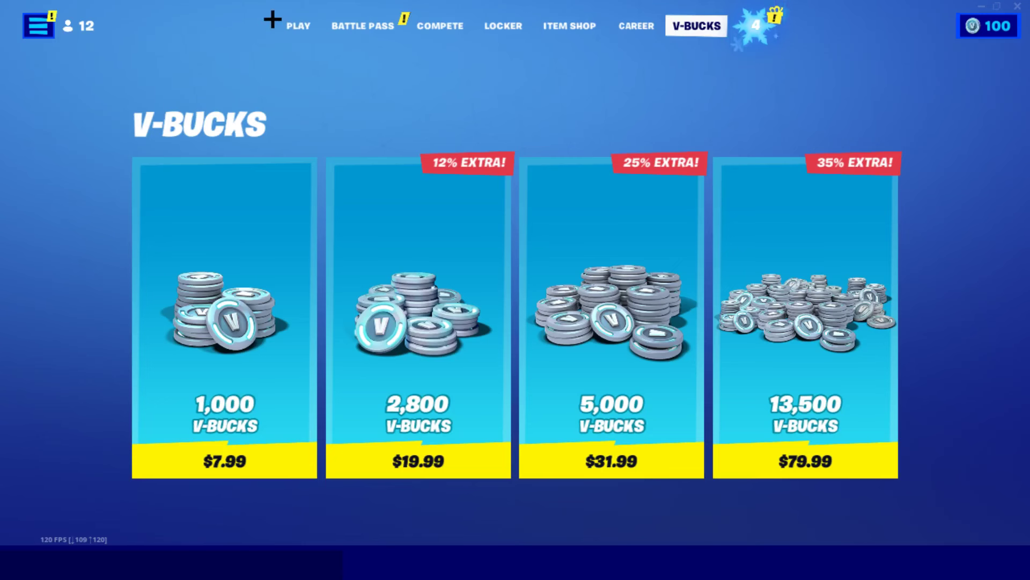
left_click(295, 24)
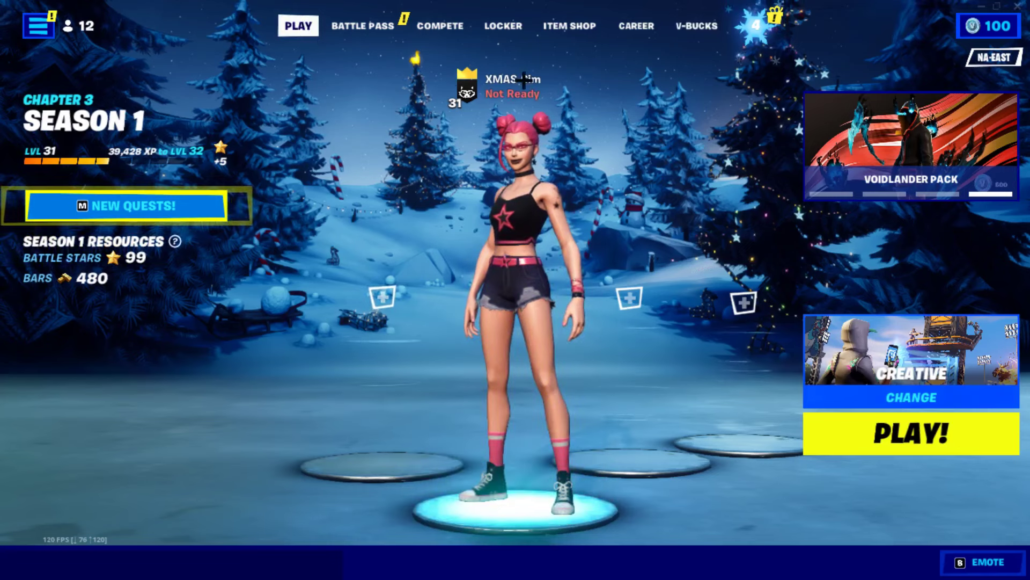
left_click(76, 26)
left_click(23, 501)
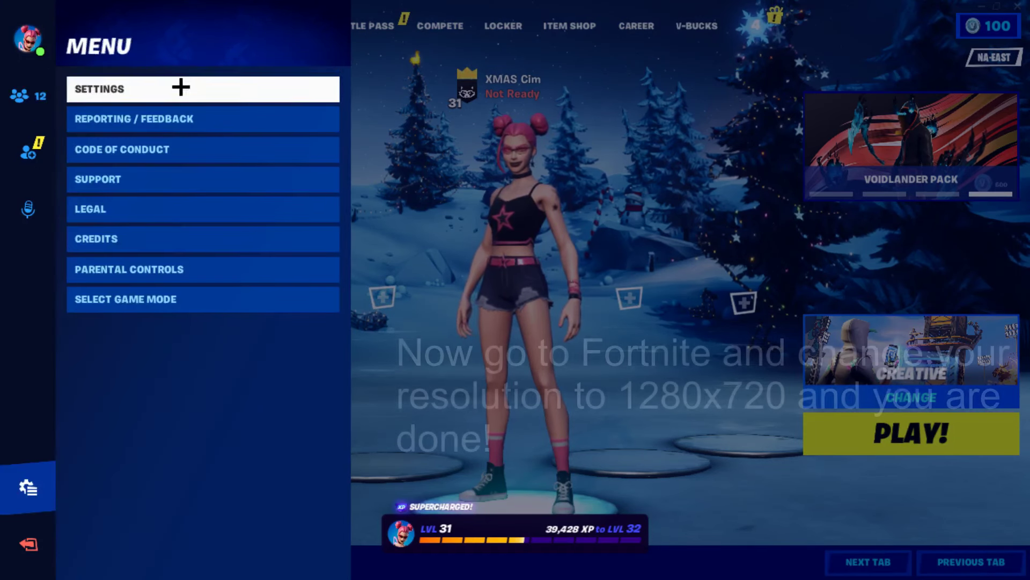
left_click(172, 82)
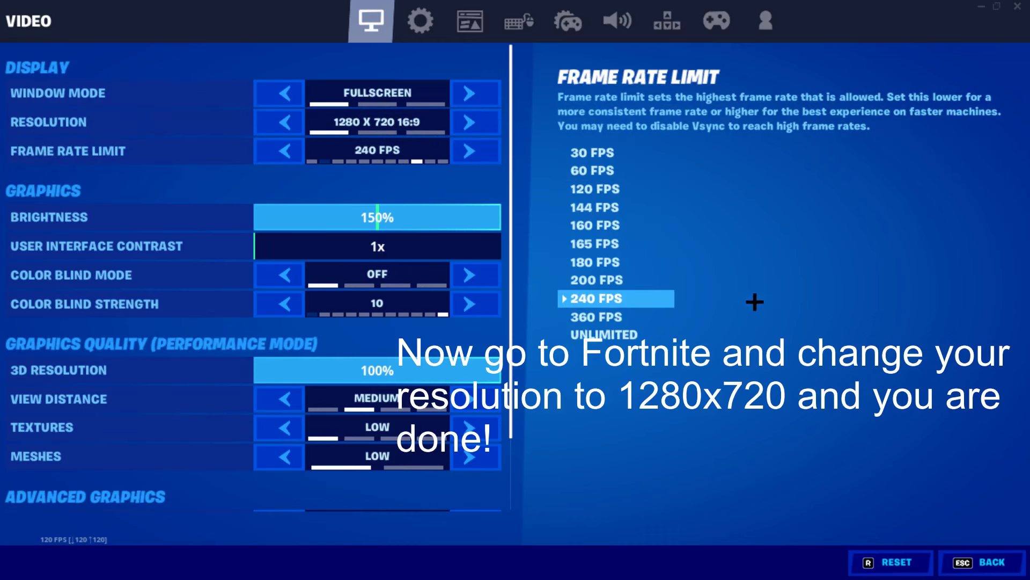
key("Escape")
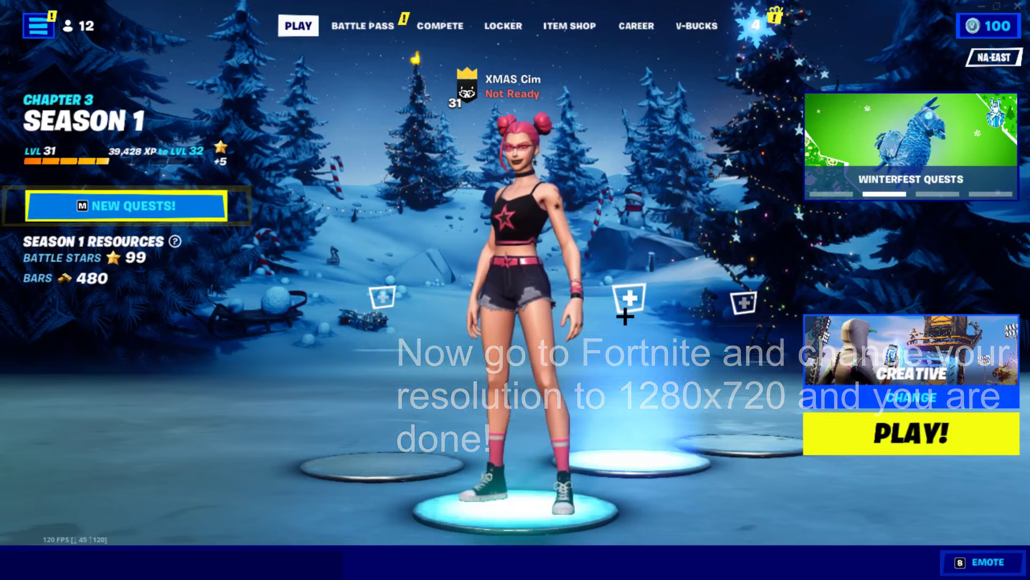